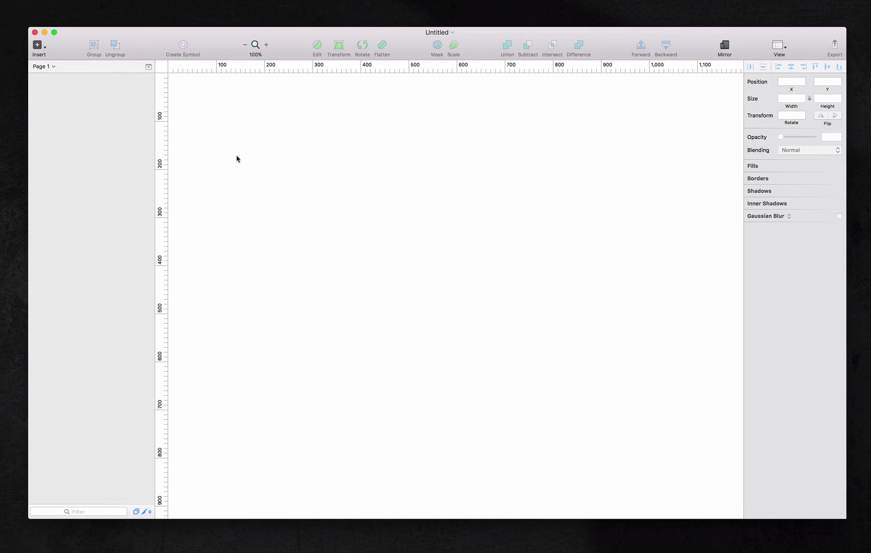
Insert a new artboard using the iPhone 6 preset.
left_click(38, 45)
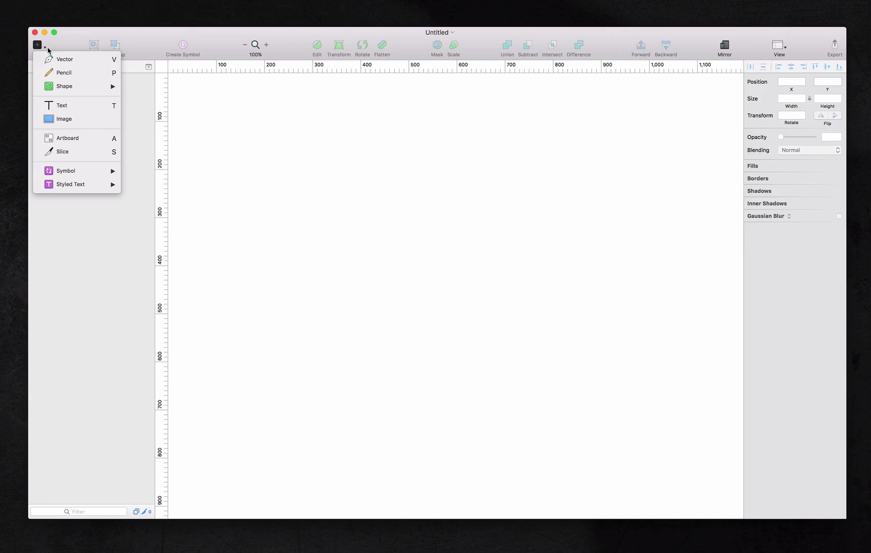
left_click(62, 138)
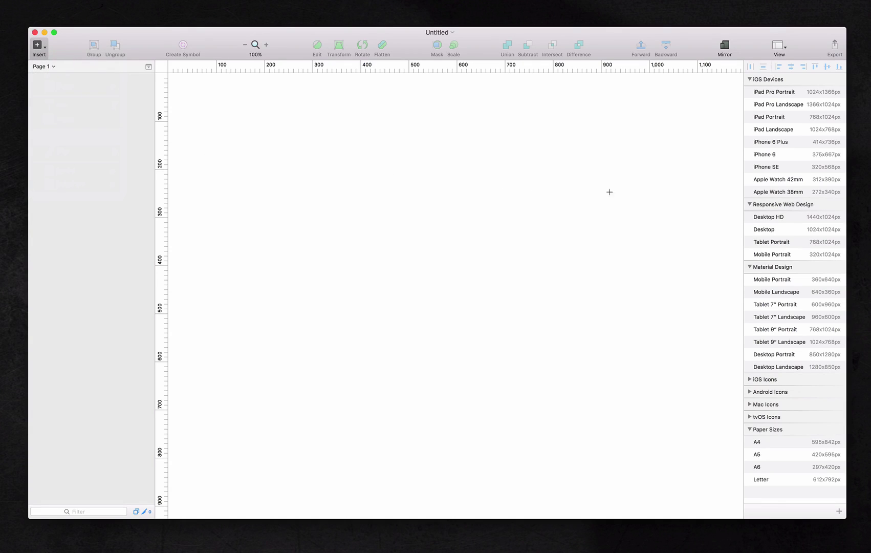
left_click(772, 156)
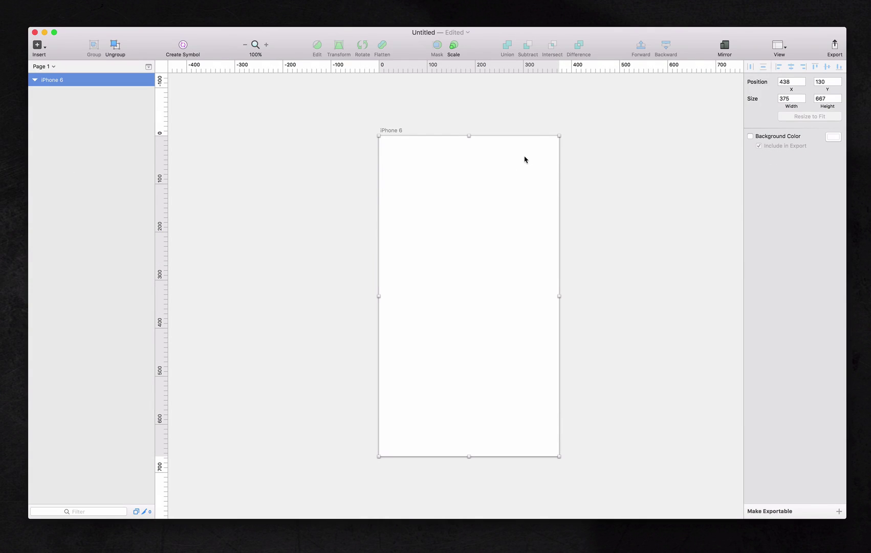
Resize the artboard to 750 × 1334 pixels and zoom out to 50% to fit it.
left_click(783, 101)
type("750")
key("Tab")
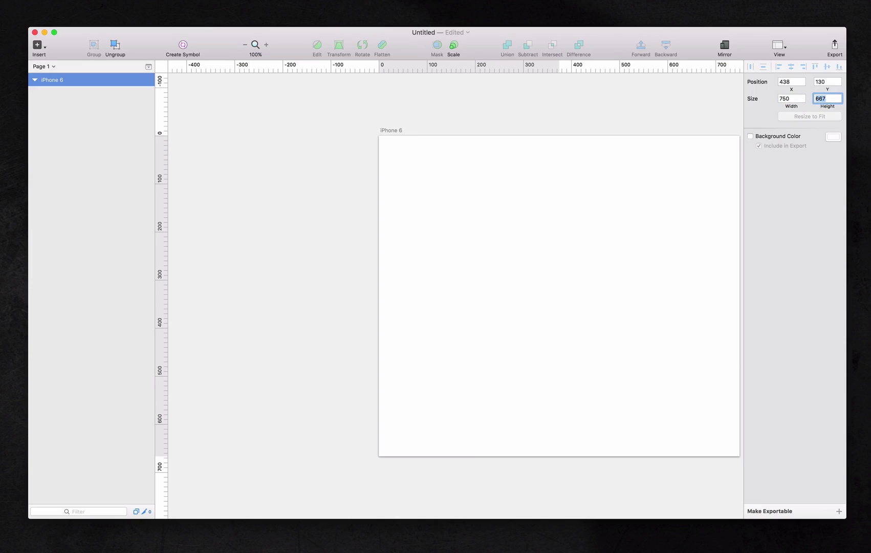
type("1334")
key("Return")
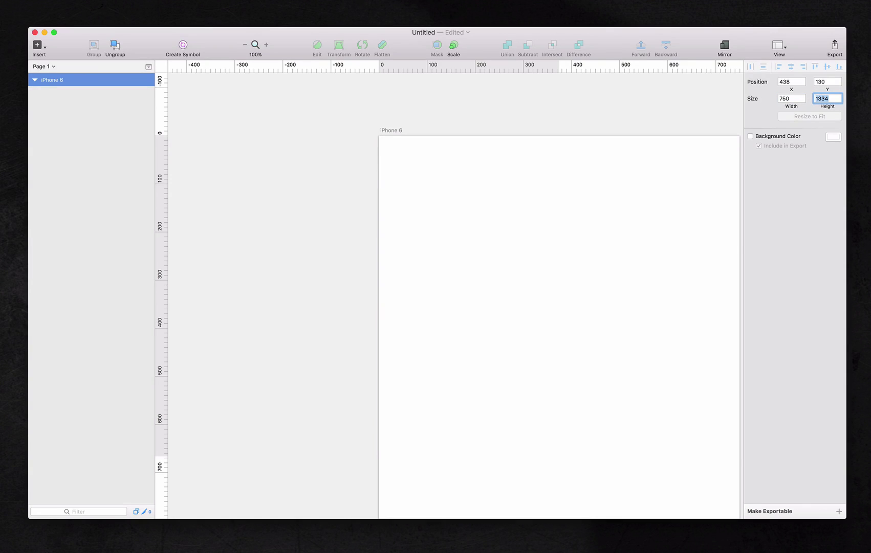
scroll(479, 196, "right", 5)
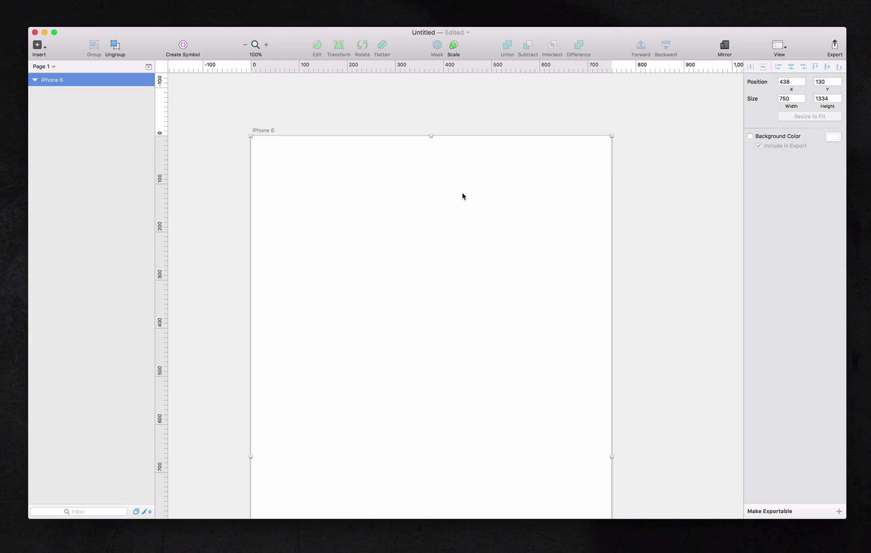
key("super+minus")
scroll(463, 195, "down", 3)
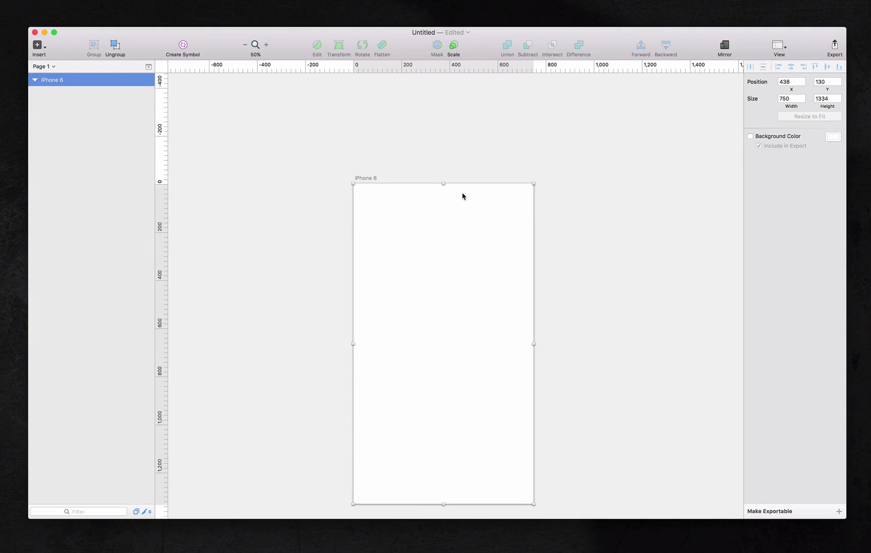
scroll(405, 206, "down", 3)
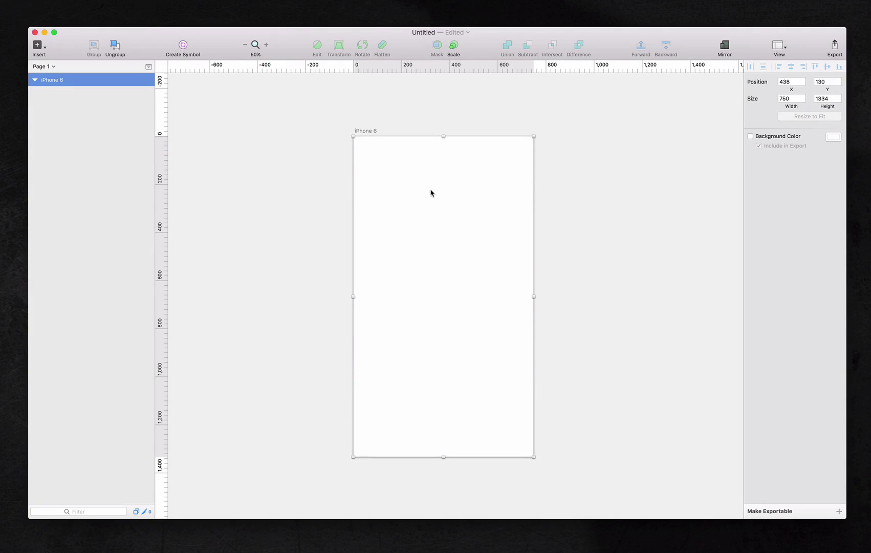
Draw a thin full-width grey strip across the top of the artboard.
left_click(562, 184)
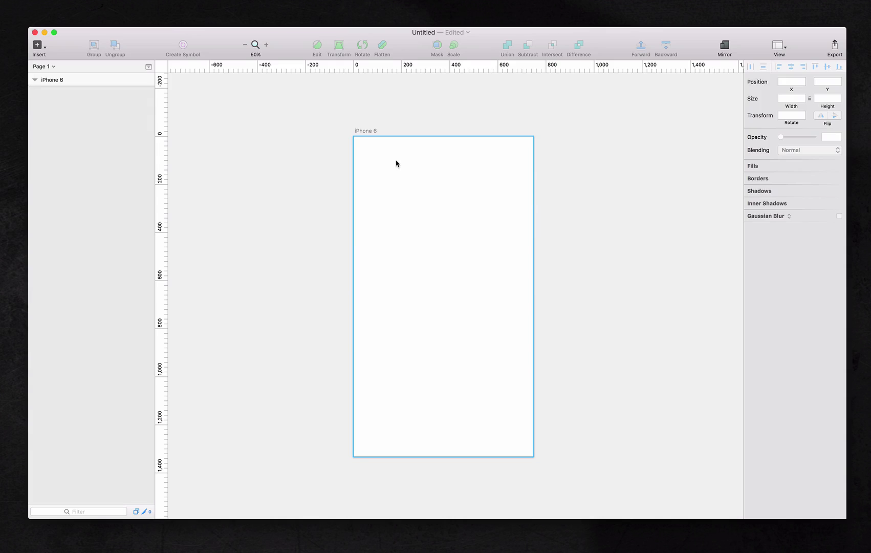
left_click(45, 48)
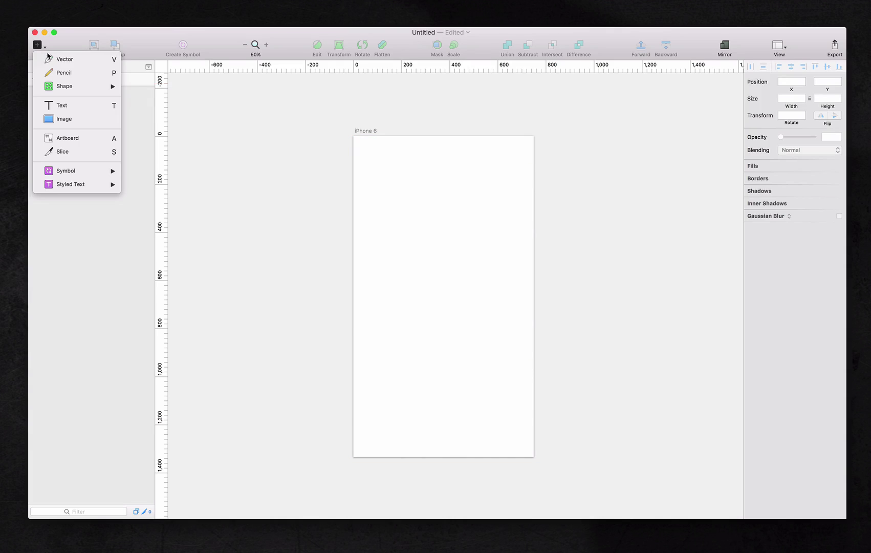
mouse_move(54, 87)
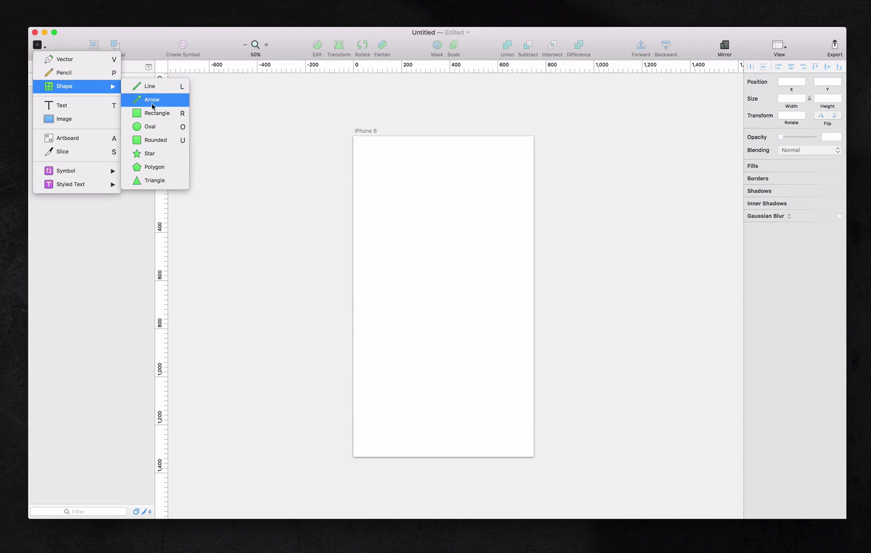
left_click(151, 114)
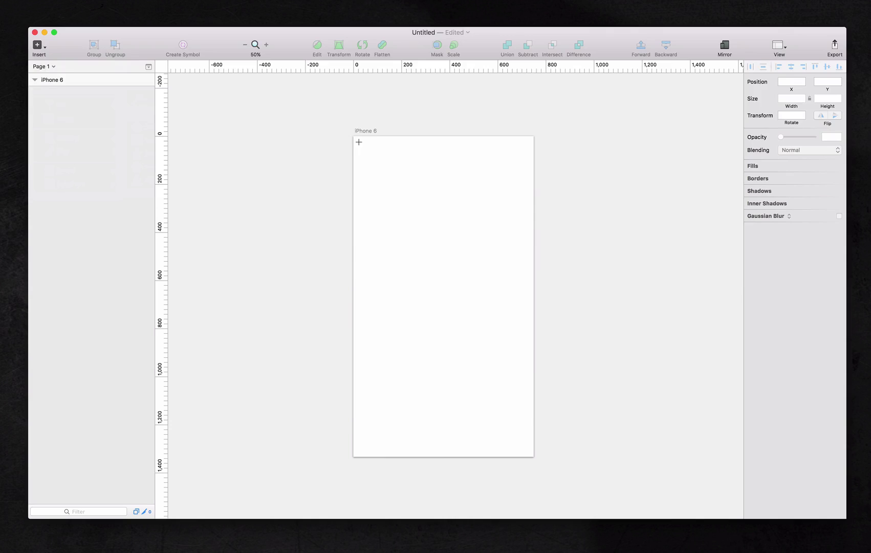
left_click_drag(353, 136, 534, 144)
left_click(554, 132)
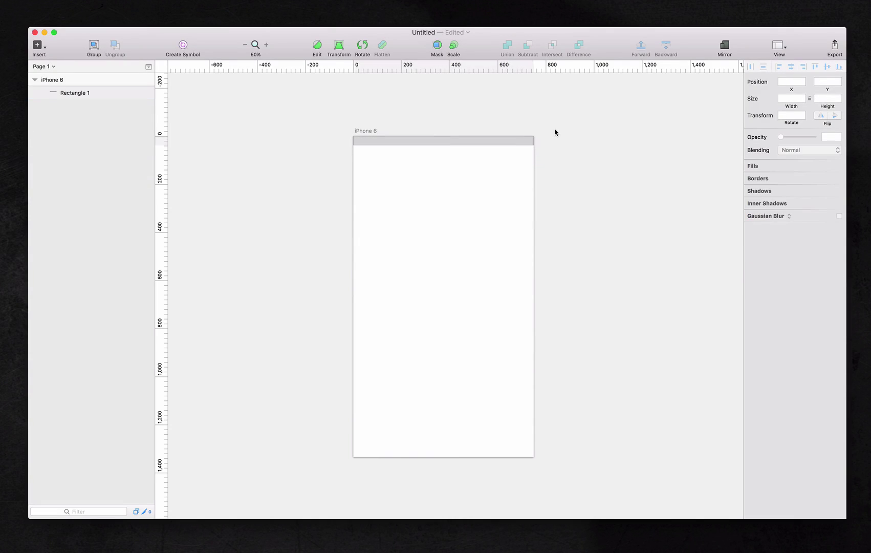
Draw a 750×102 header bar just below the top strip.
left_click(461, 145)
left_click(479, 169)
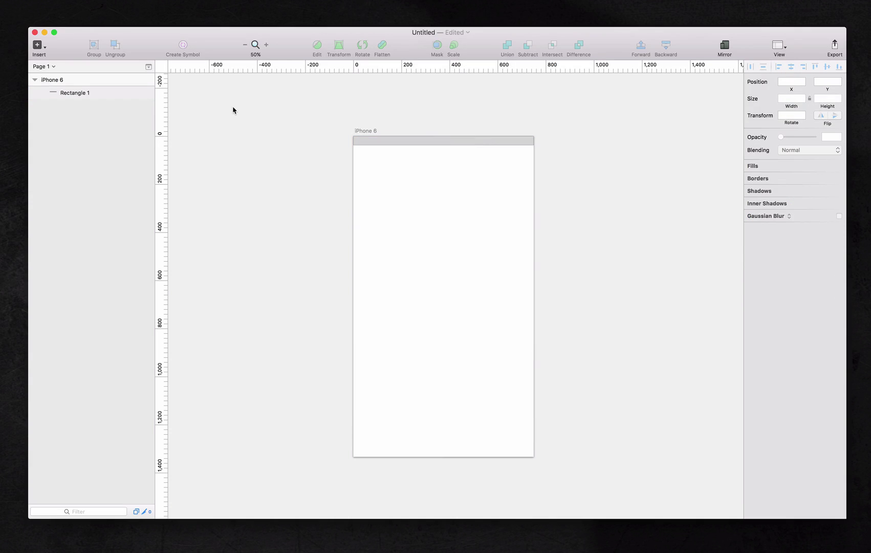
left_click(45, 48)
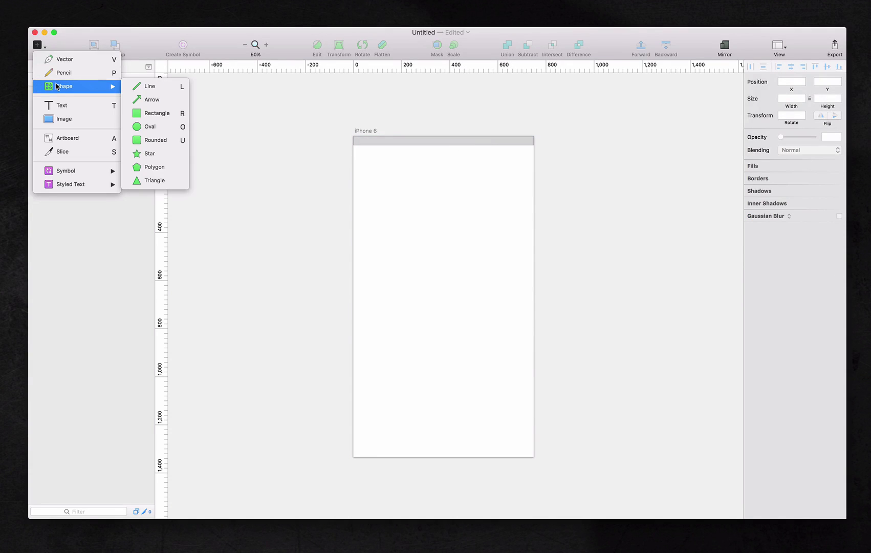
left_click(159, 114)
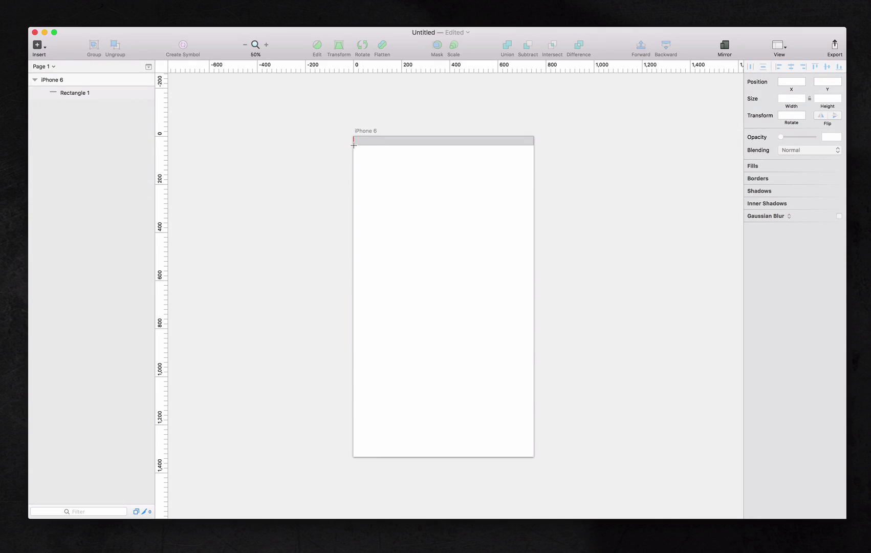
left_click_drag(353, 145, 534, 169)
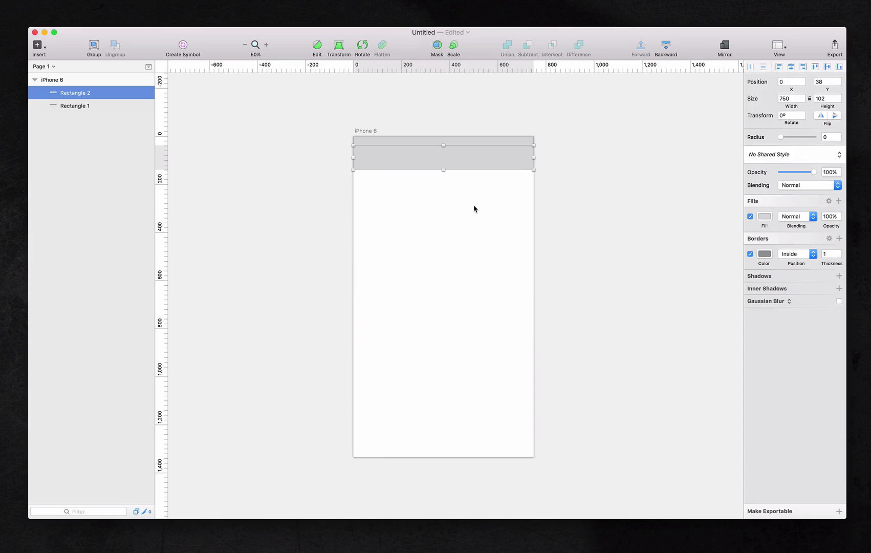
left_click(474, 208)
Draw a full-width grey bar along the bottom of the artboard.
left_click(441, 169)
key("r")
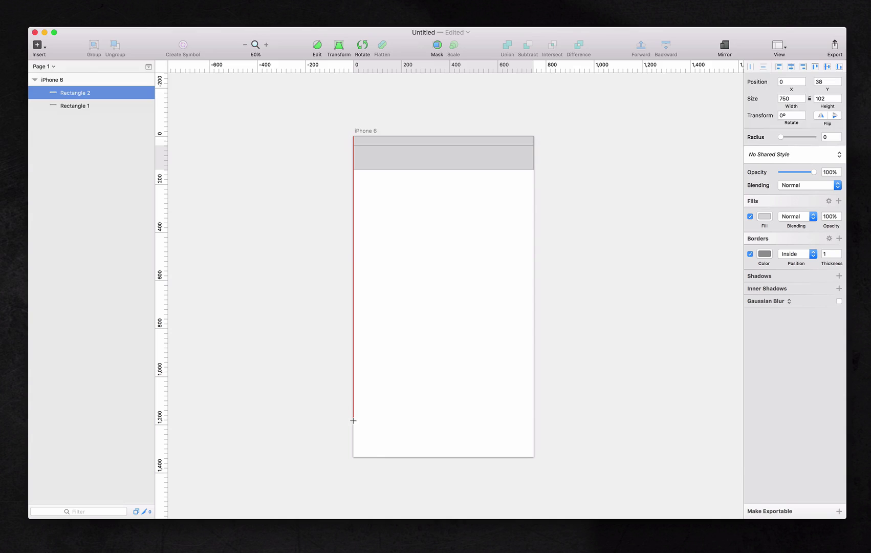
left_click_drag(353, 428, 532, 456)
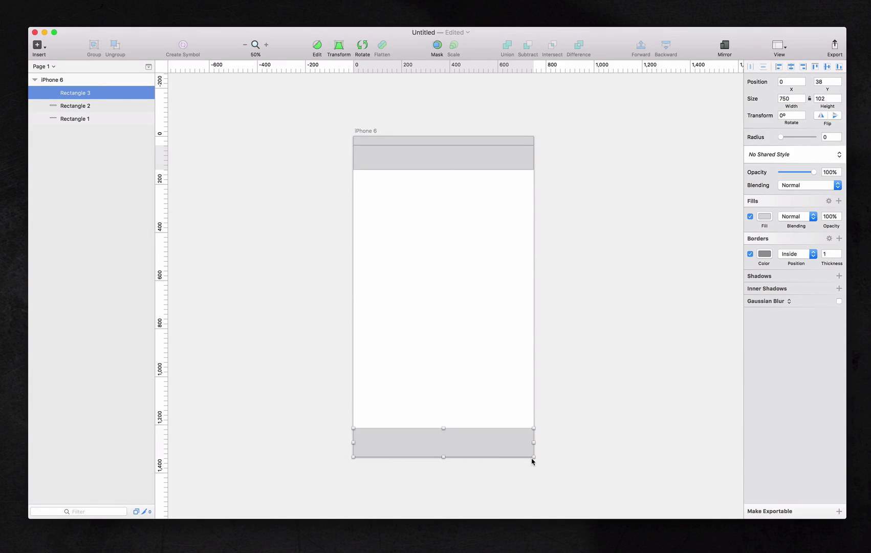
left_click(454, 251)
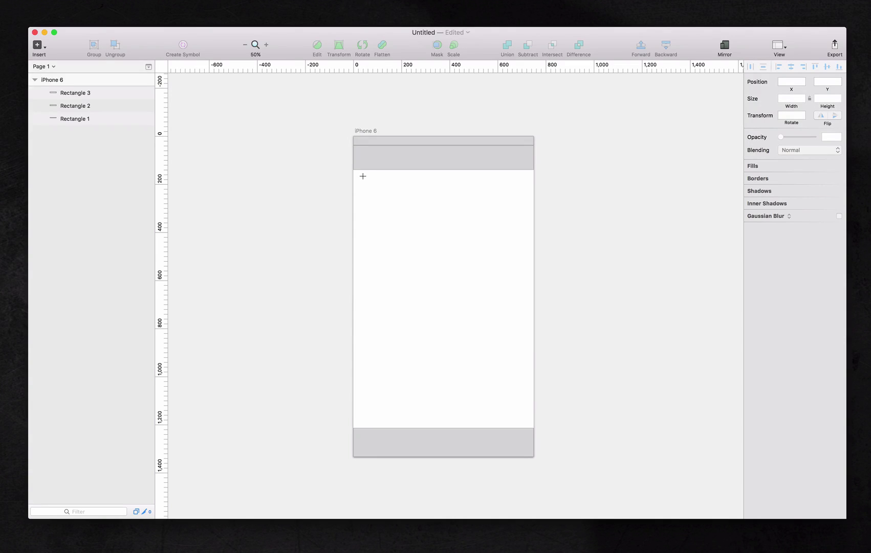
Draw a small avatar circle below the header and add 'Dabble Lab' text beside it.
left_click_drag(363, 176, 374, 189)
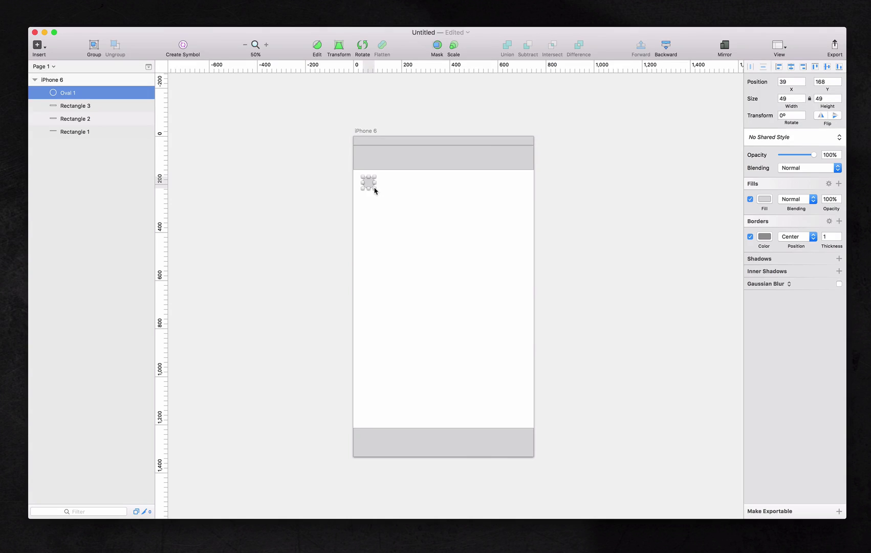
left_click(407, 192)
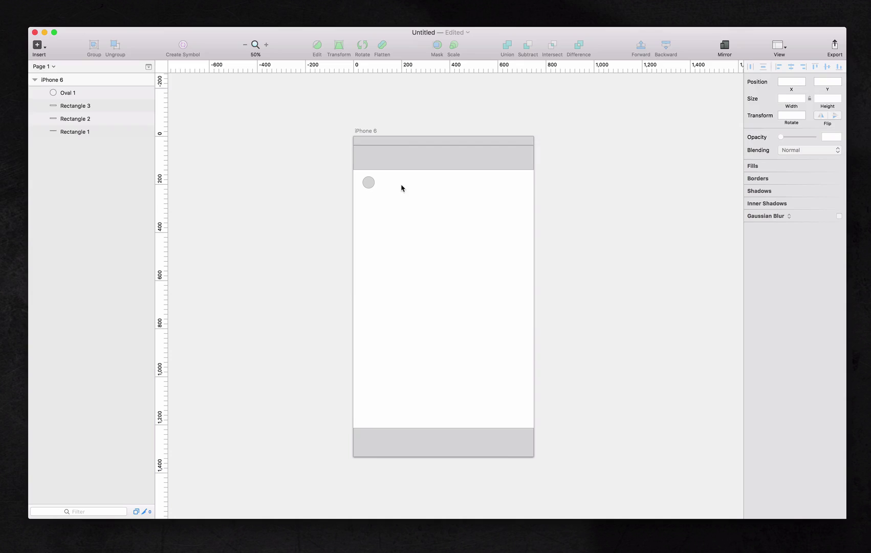
key("t")
left_click(383, 181)
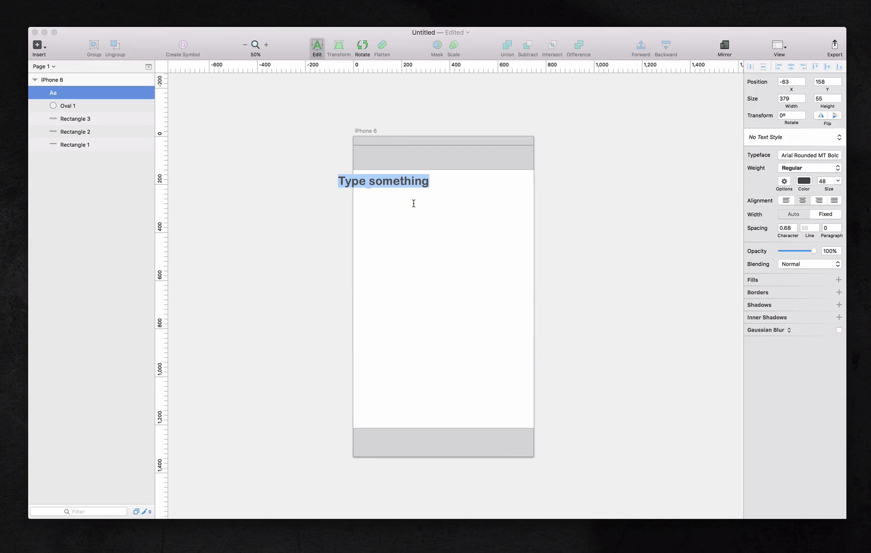
type("Dab")
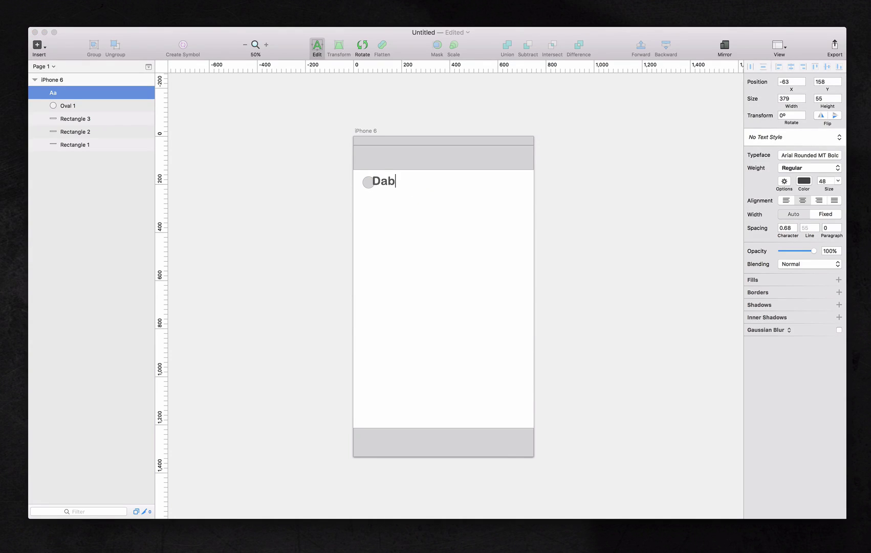
type("ble Lab")
key("Escape")
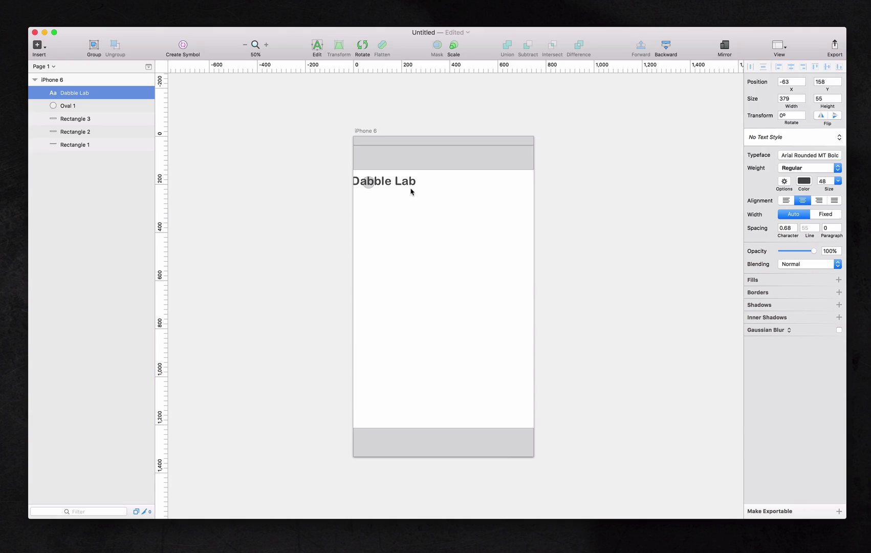
Set the name's font size to 24 and move it next to the avatar circle.
left_click_drag(410, 183, 433, 185)
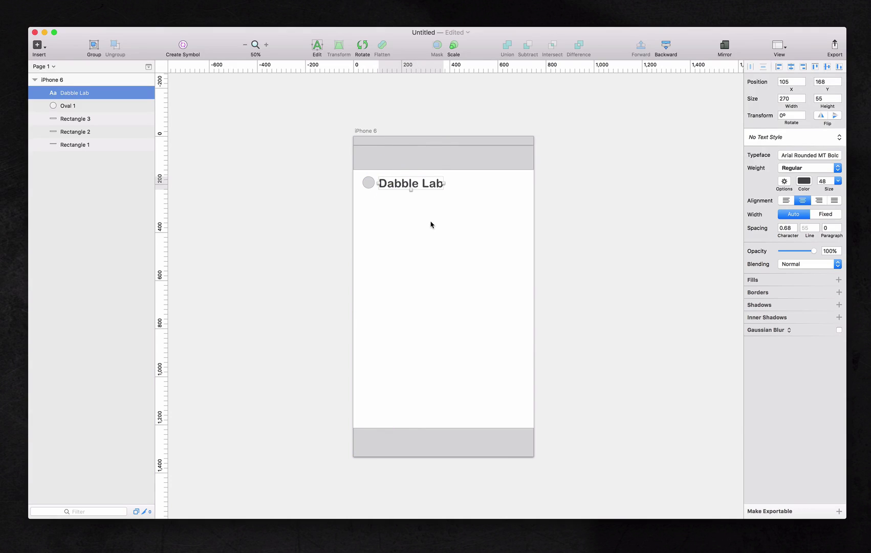
left_click(837, 180)
left_click(824, 260)
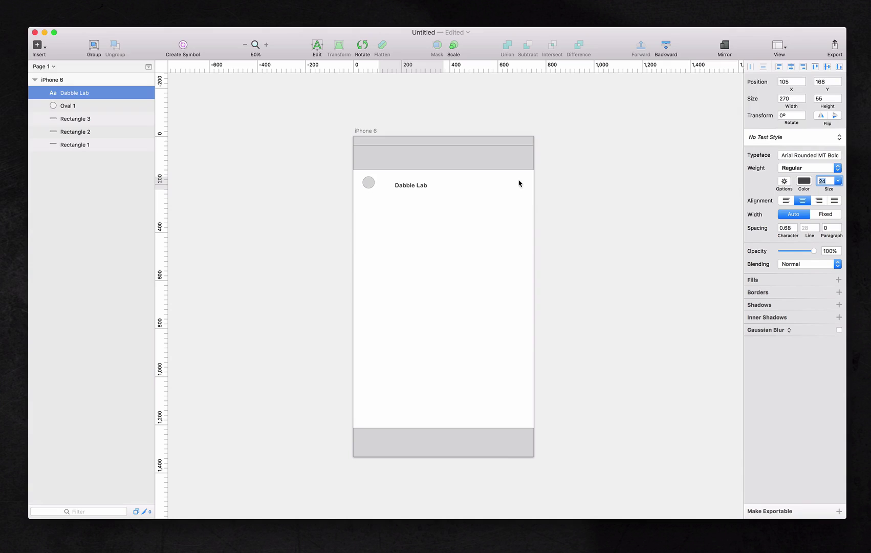
left_click_drag(422, 187, 404, 187)
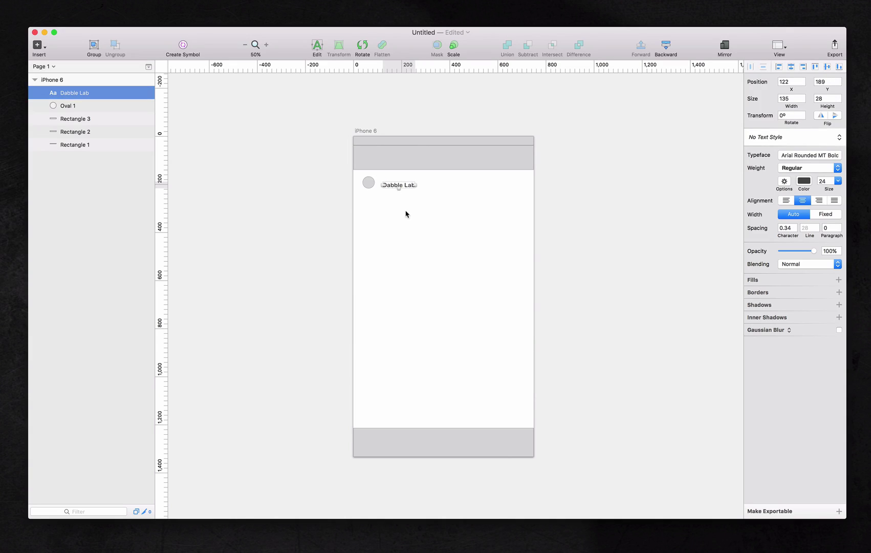
Vertically centre the Dabble Lab name on the avatar circle.
left_click(407, 214)
left_click(401, 186)
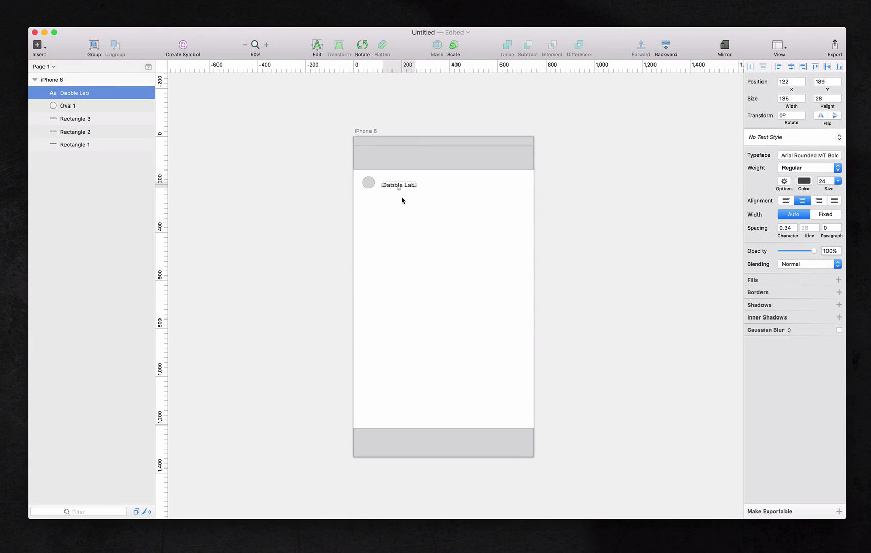
left_click(371, 185, "shift")
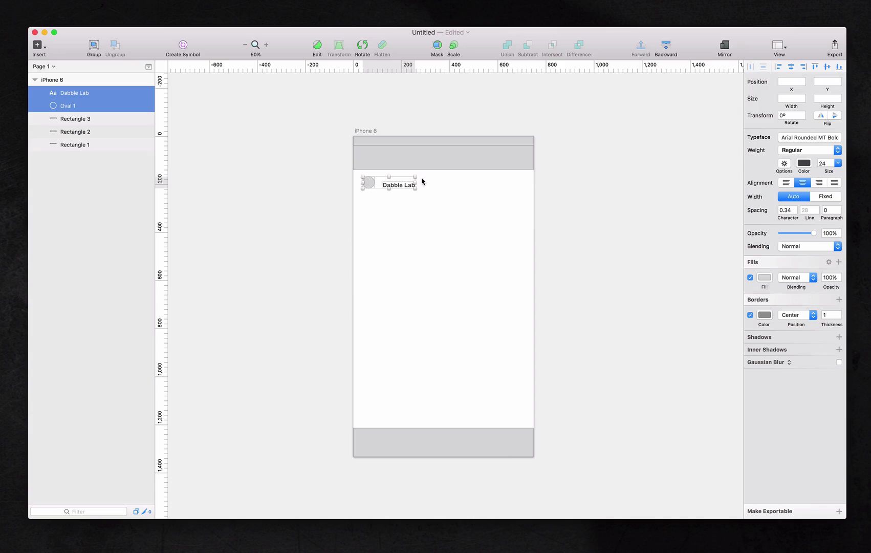
left_click(827, 67)
left_click(419, 221)
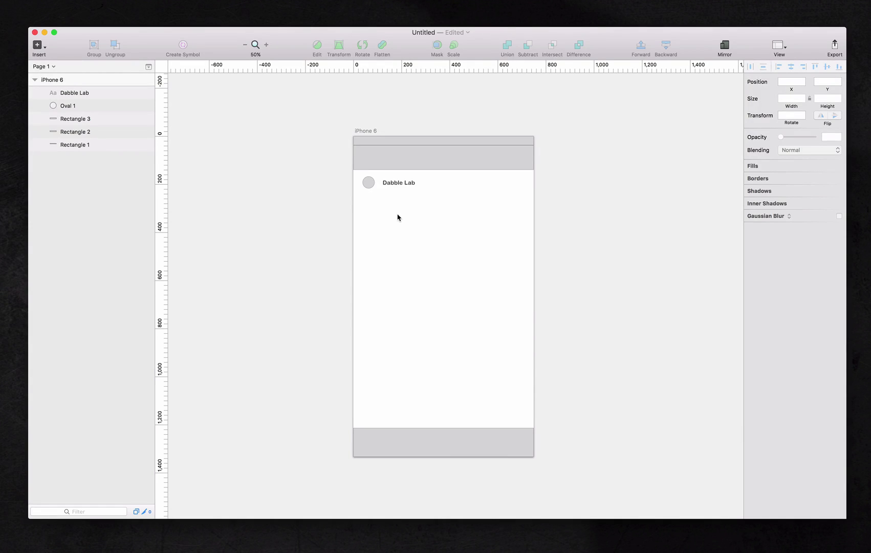
Draw a 650×650 grey square photo placeholder below the avatar row, centred on the artboard.
key("r")
mouse_move(365, 200)
left_mouse_down()
mouse_move(386, 232)
mouse_move(496, 283)
mouse_move(596, 355)
left_mouse_up()
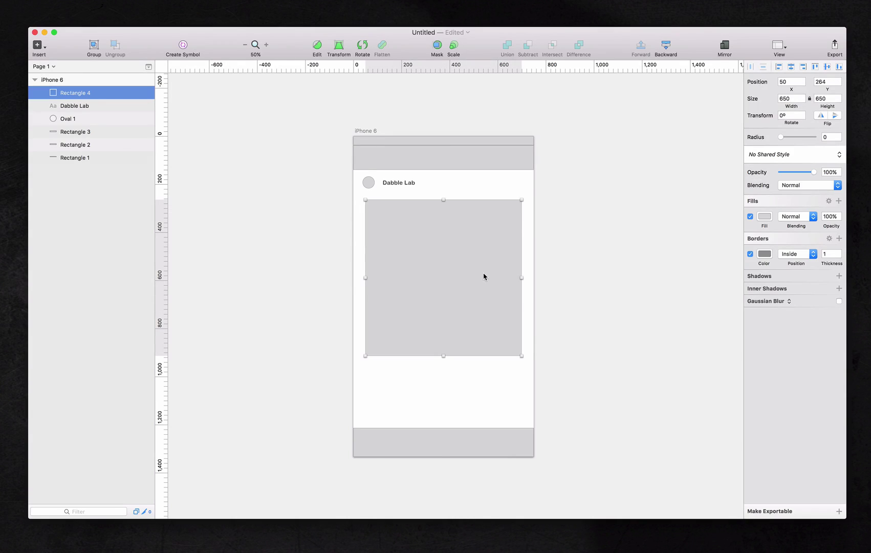
left_click_drag(484, 277, 482, 271)
left_click(567, 241)
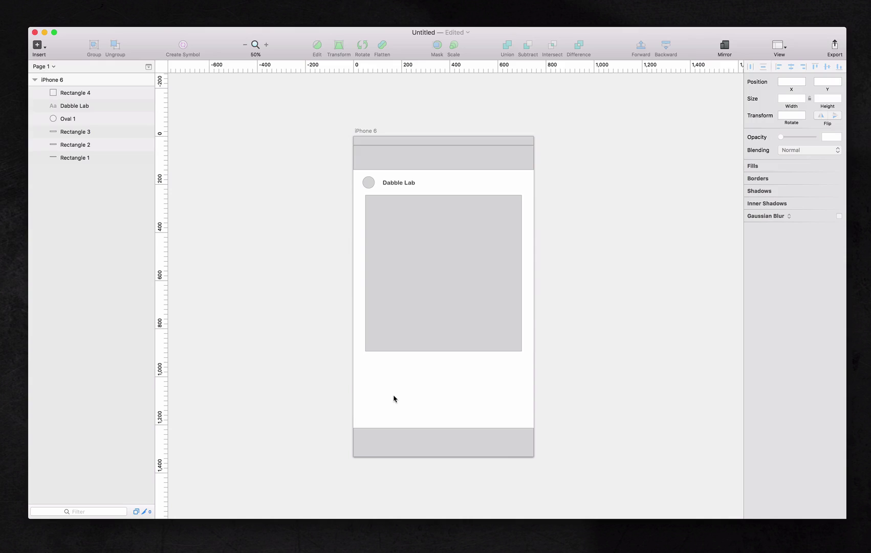
Draw a small avatar circle below the photo's lower-left corner.
key("r")
mouse_move(364, 358)
left_mouse_down()
mouse_move(377, 375)
mouse_move(370, 362)
left_mouse_up()
left_click(413, 367)
left_click(371, 362)
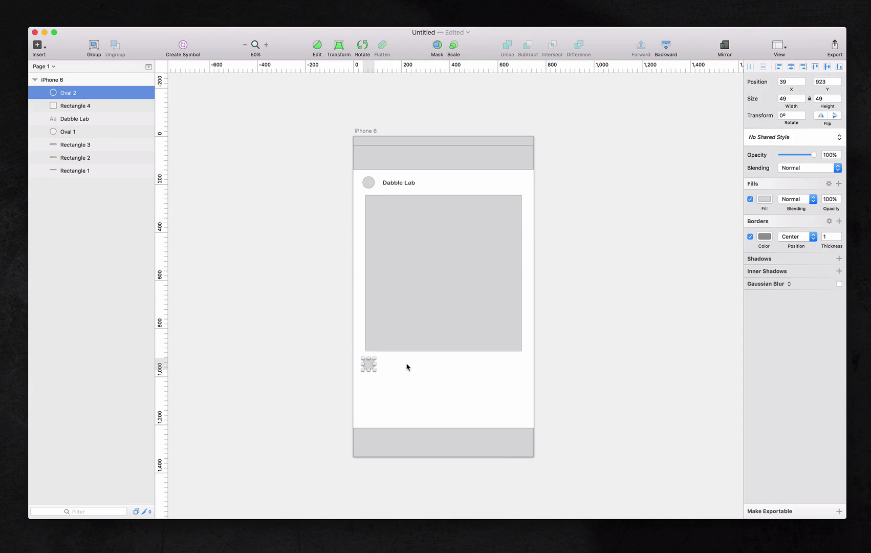
left_click(408, 366)
Add 'Dabble Lab' text beside the lower circle, vertically centred on it.
key("t")
left_click(397, 366)
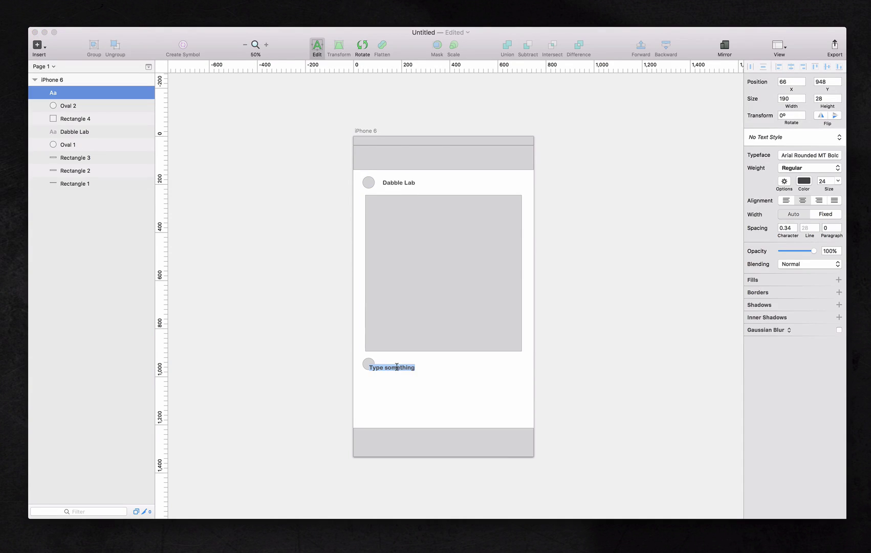
type("Dabble Lab")
key("Escape")
left_click_drag(398, 371, 415, 365)
left_click(368, 363, "shift")
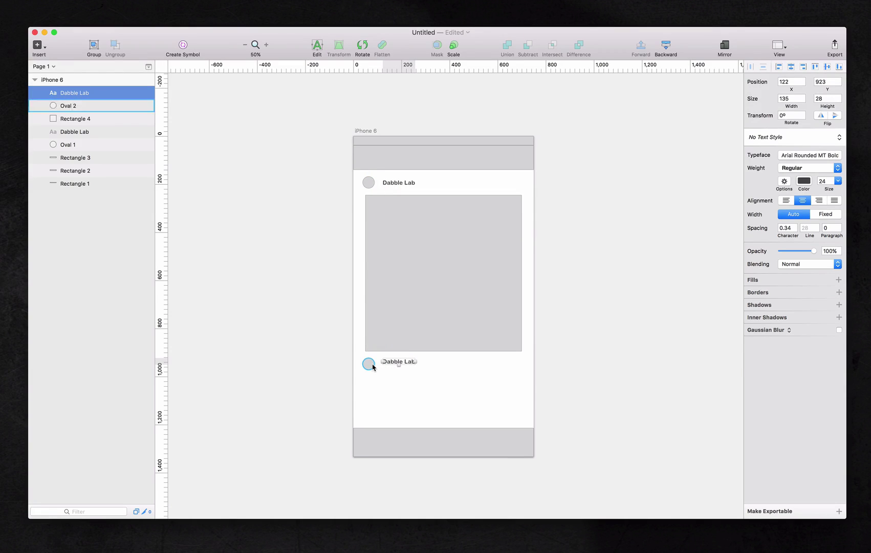
left_click(825, 68)
left_click(441, 394)
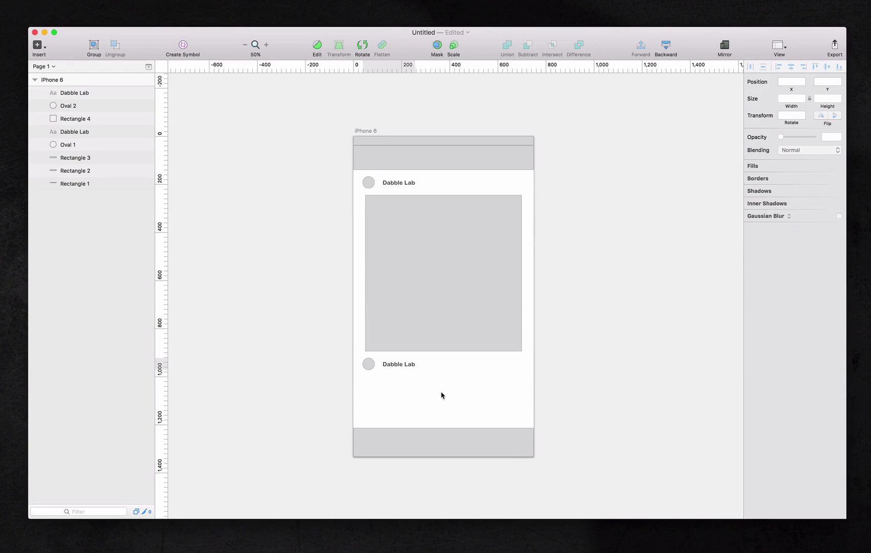
Line up the lower Dabble Lab name with the upper name.
left_click(410, 366)
left_click(399, 181, "shift")
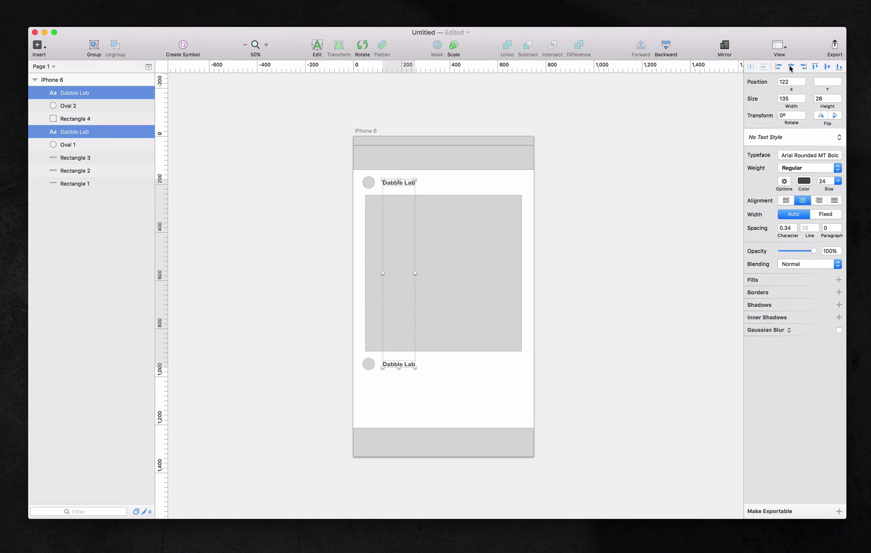
left_click(467, 415)
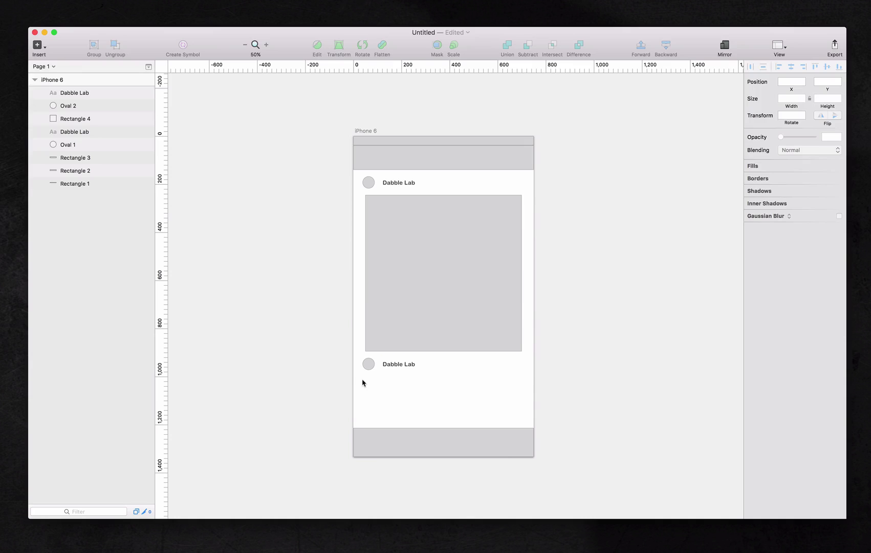
Type the caption 'This is a nice photo on the beach…' in a wide text box under the lower name.
key("t")
mouse_move(366, 376)
left_mouse_down()
mouse_move(395, 399)
mouse_move(522, 419)
left_mouse_up()
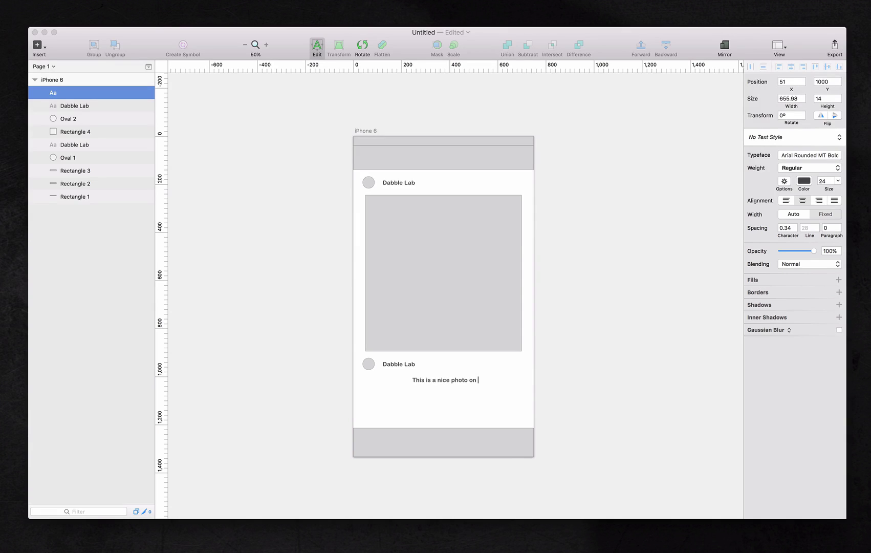
type("beach. That we cannot see")
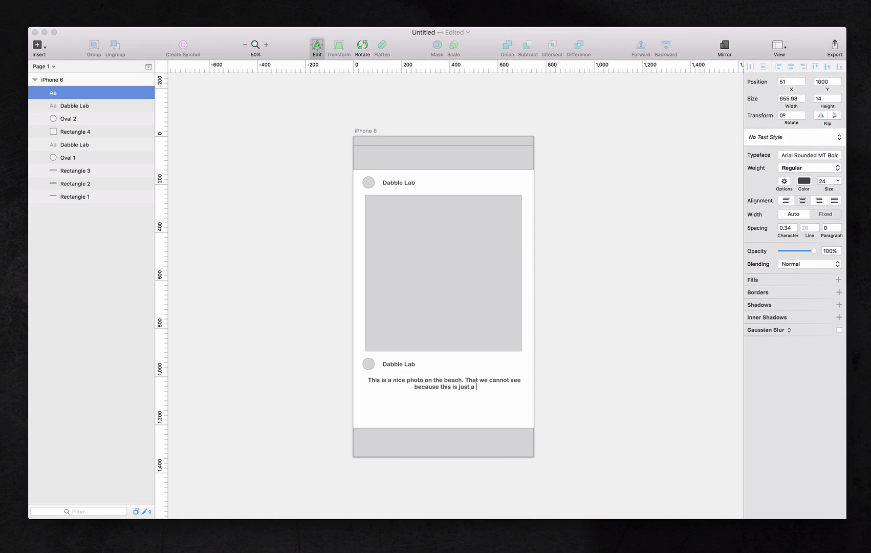
key("BackSpace")
type("cond prototype")
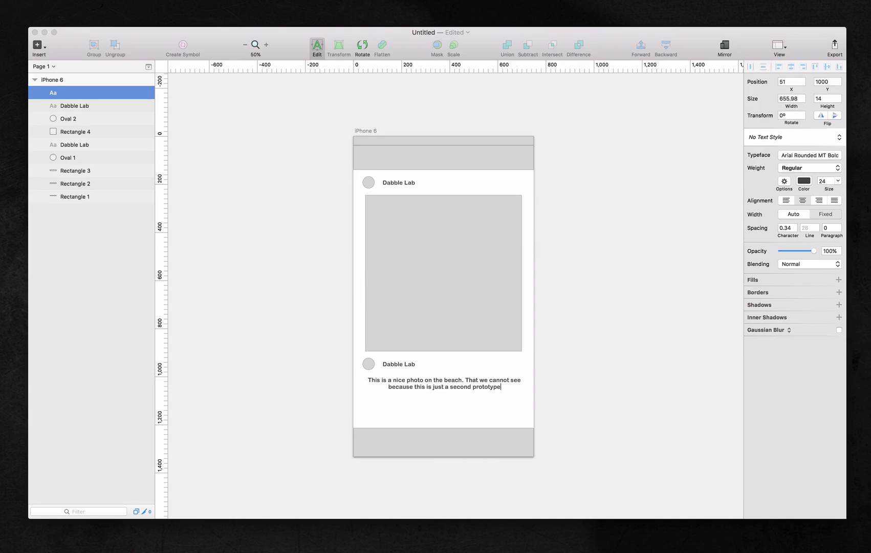
type(" of our first")
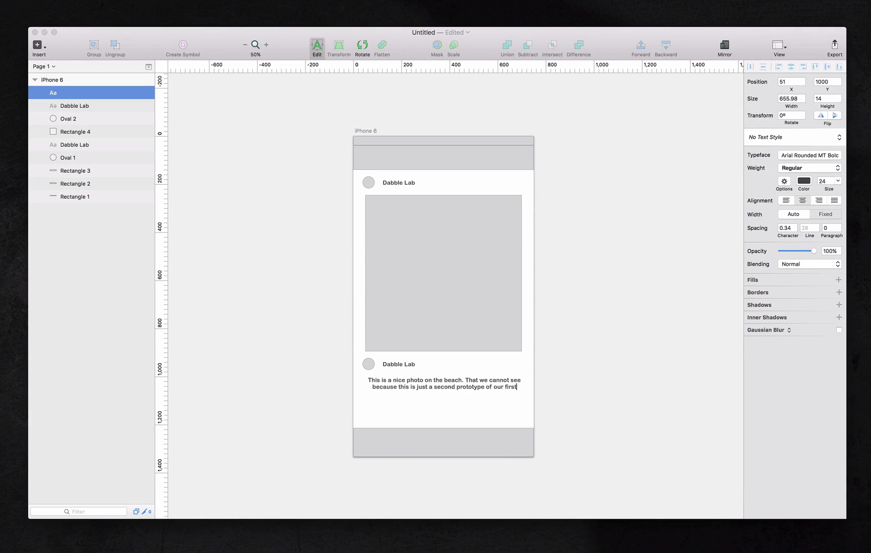
type(" mobile app idea.")
left_click(449, 415)
Left-align the caption text.
left_click(494, 389)
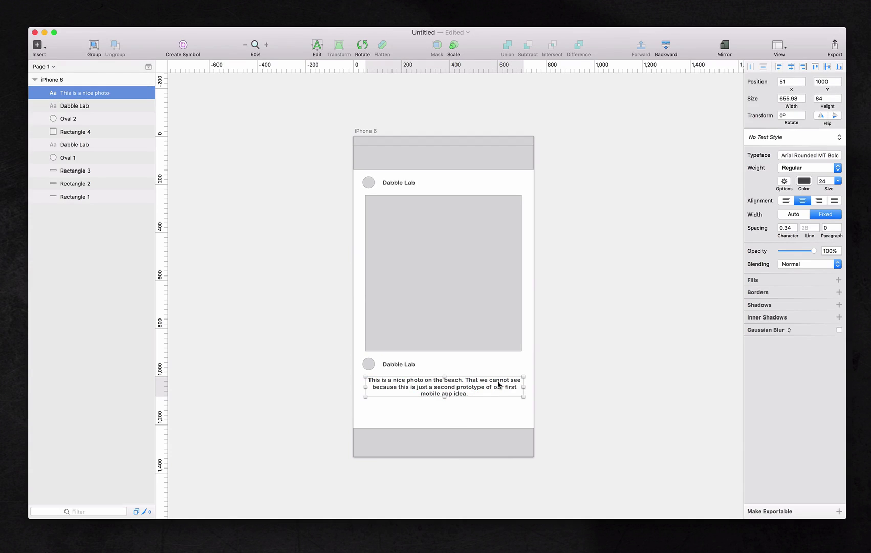
left_click(790, 201)
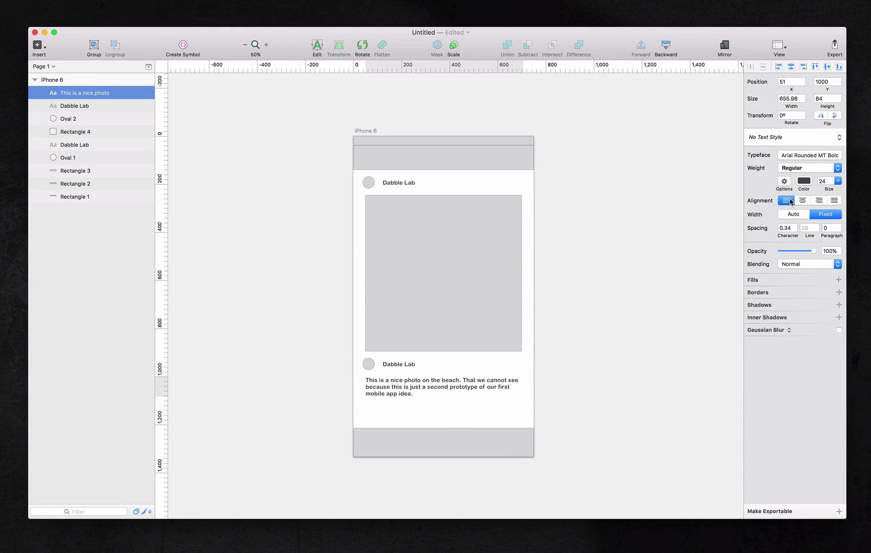
left_click(434, 410)
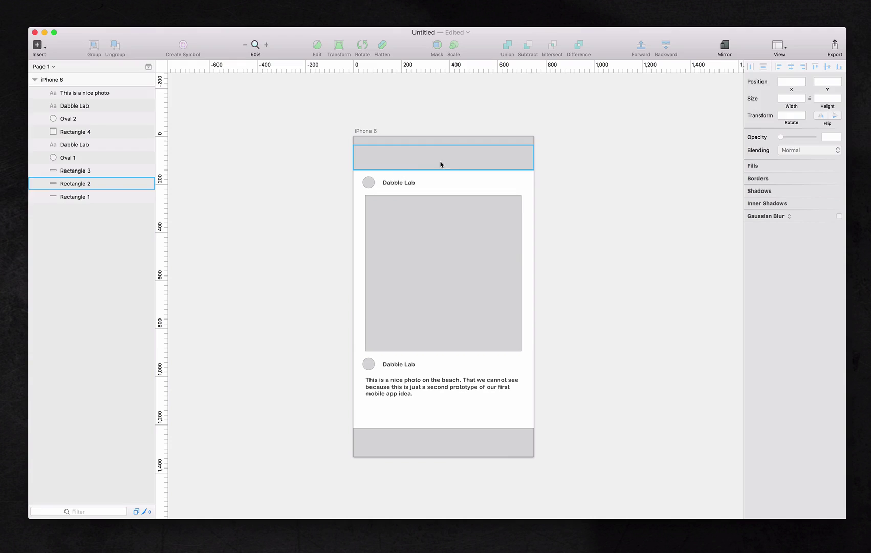